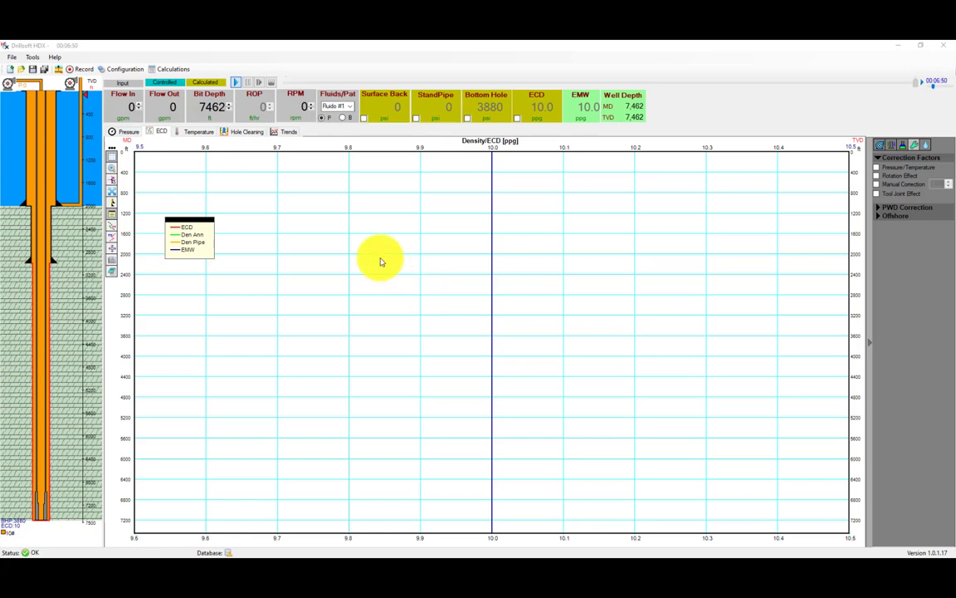
Open the Configuration dialog from the 7,462 ft well's ECD chart.
{"action": "left_click", "coordinate": [130, 69]}
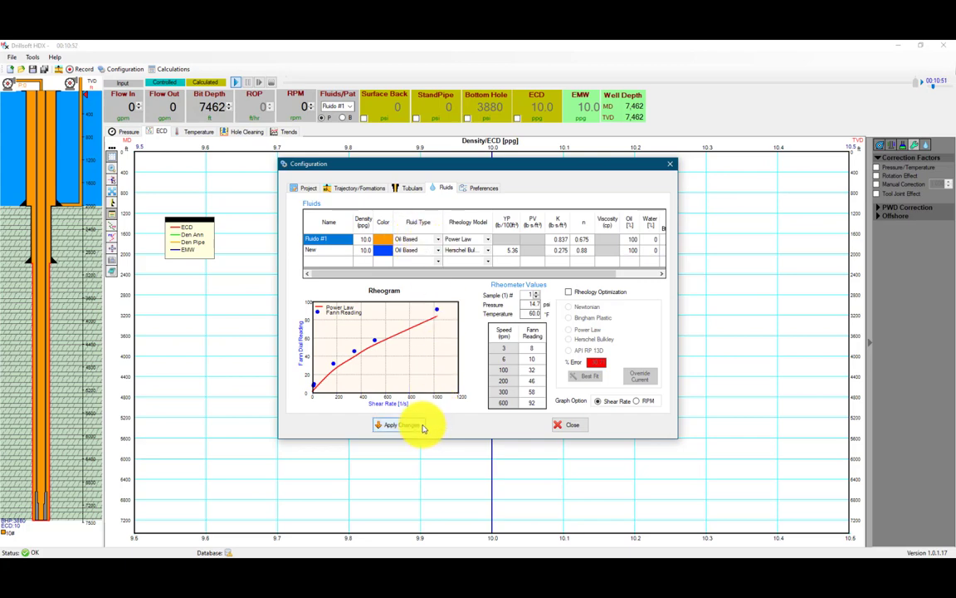
Apply the Oil Based fluid type for Fluido #1 and close the configuration.
{"action": "left_click", "coordinate": [415, 425]}
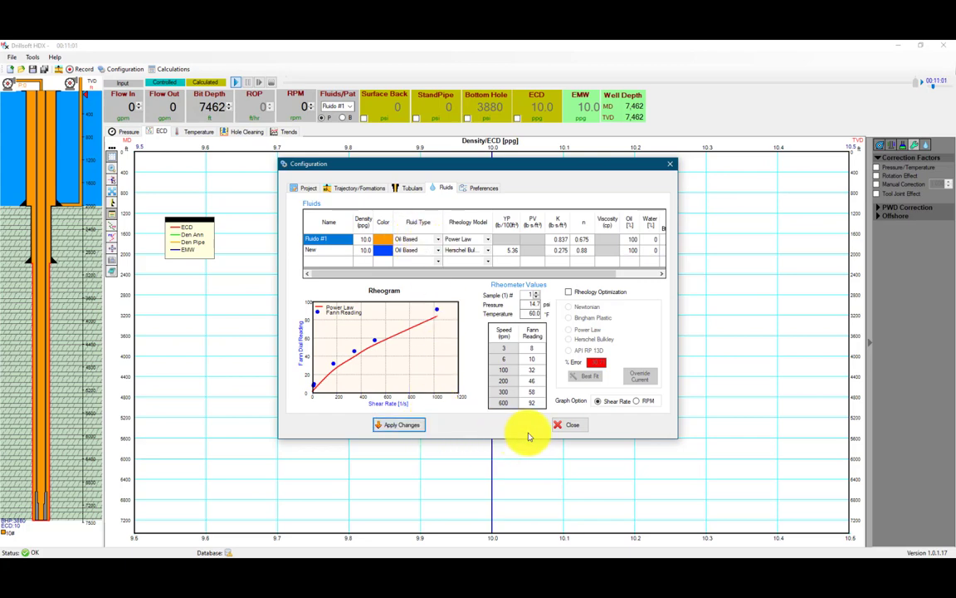
{"action": "left_click", "coordinate": [564, 425]}
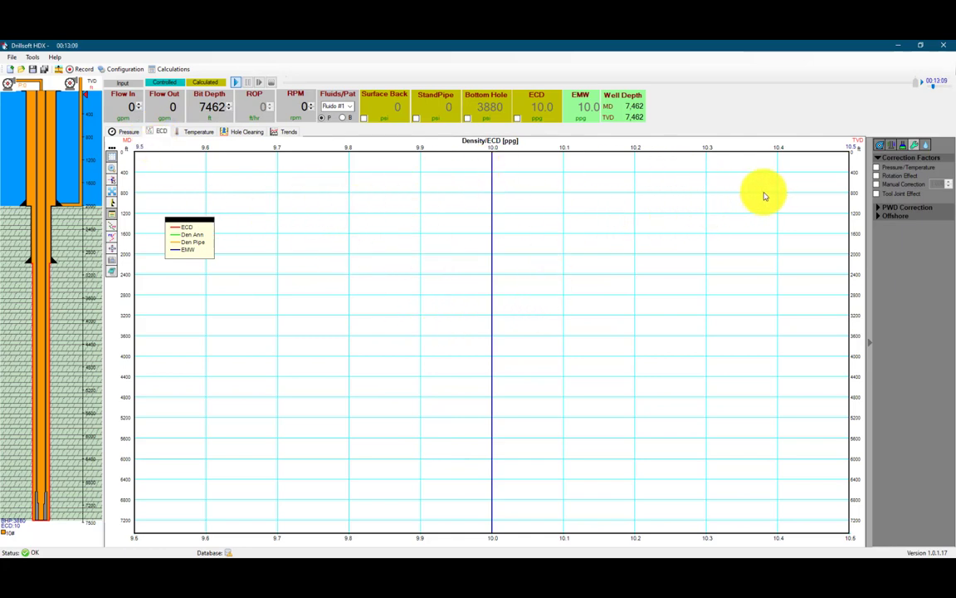
Enable Pressure/Temperature correction, bringing EMW to 10.02 ppg and bottom-hole to 3888 psi.
{"action": "left_click", "coordinate": [896, 169]}
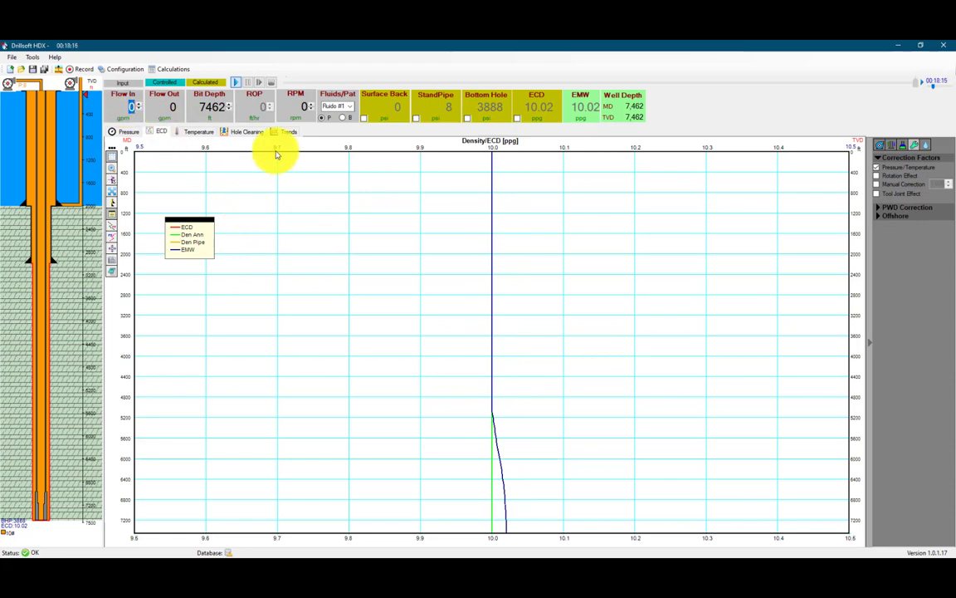
Review the temperature profile at 500 gpm, then return to the ECD chart.
{"action": "left_click", "coordinate": [200, 132]}
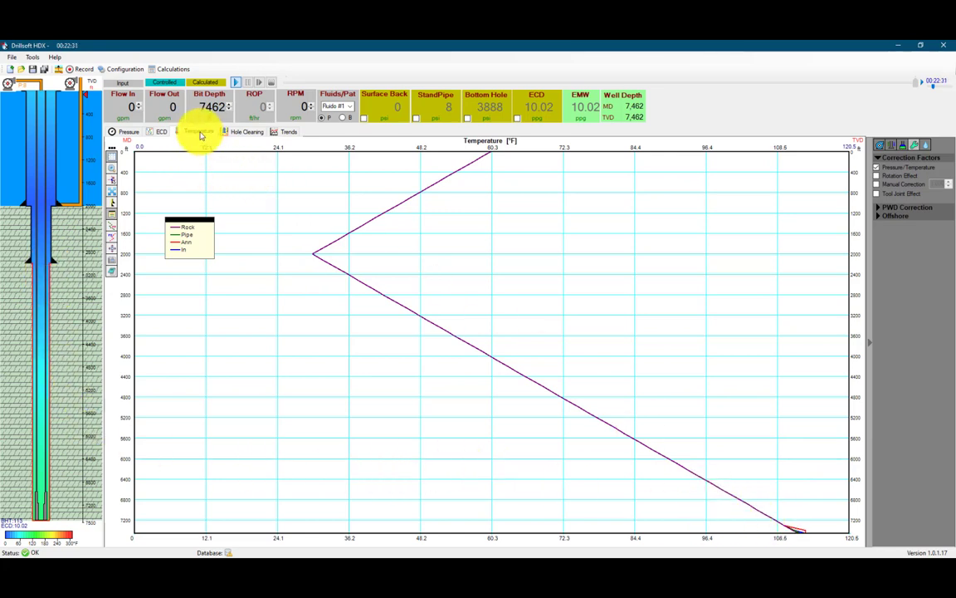
{"action": "left_click", "coordinate": [161, 131]}
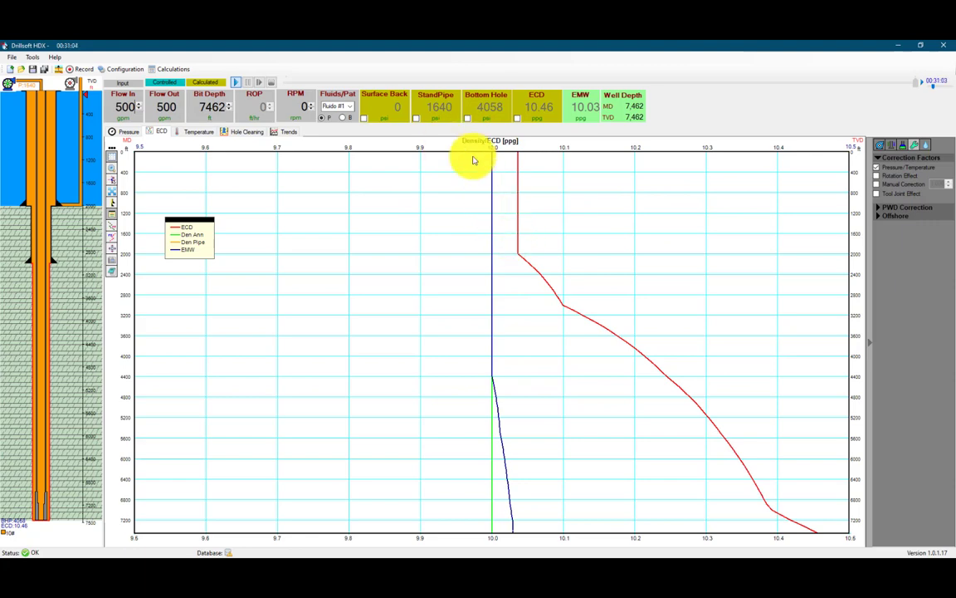
{"action": "left_click", "coordinate": [879, 169]}
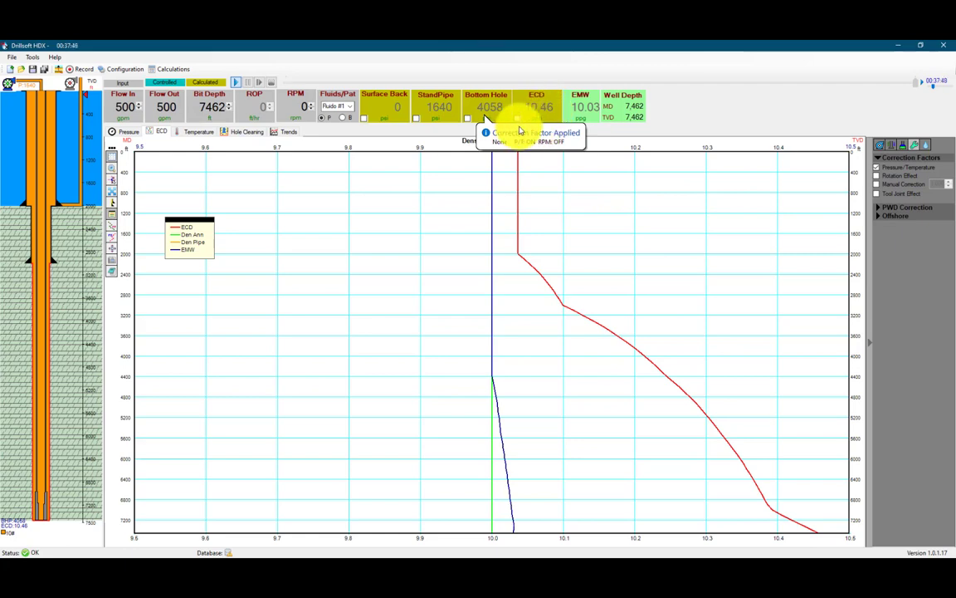
Apply SOB - Paraffin as Fluido #1's fluid type, then view the temperature profile.
{"action": "left_click", "coordinate": [127, 70]}
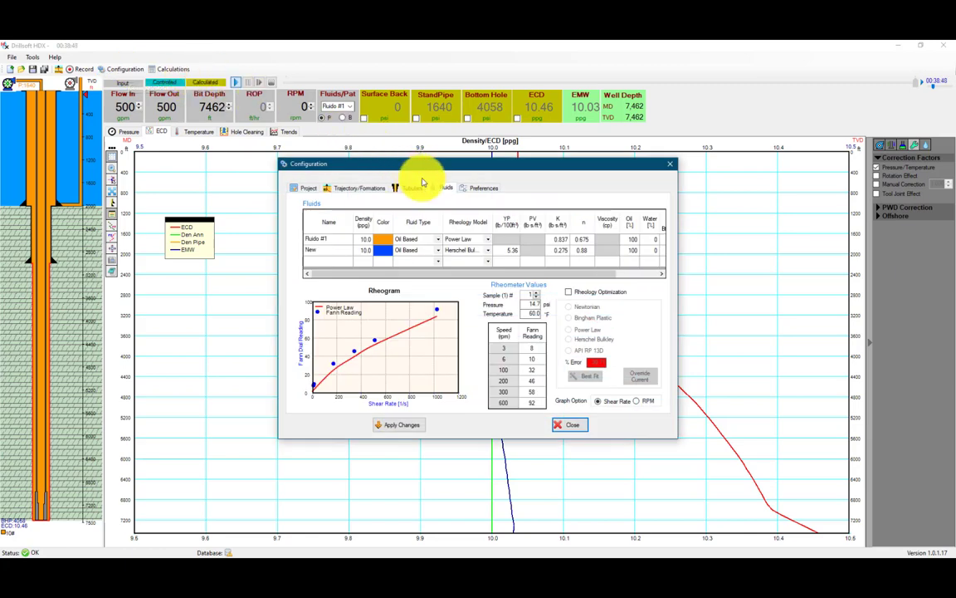
{"action": "left_click", "coordinate": [439, 241]}
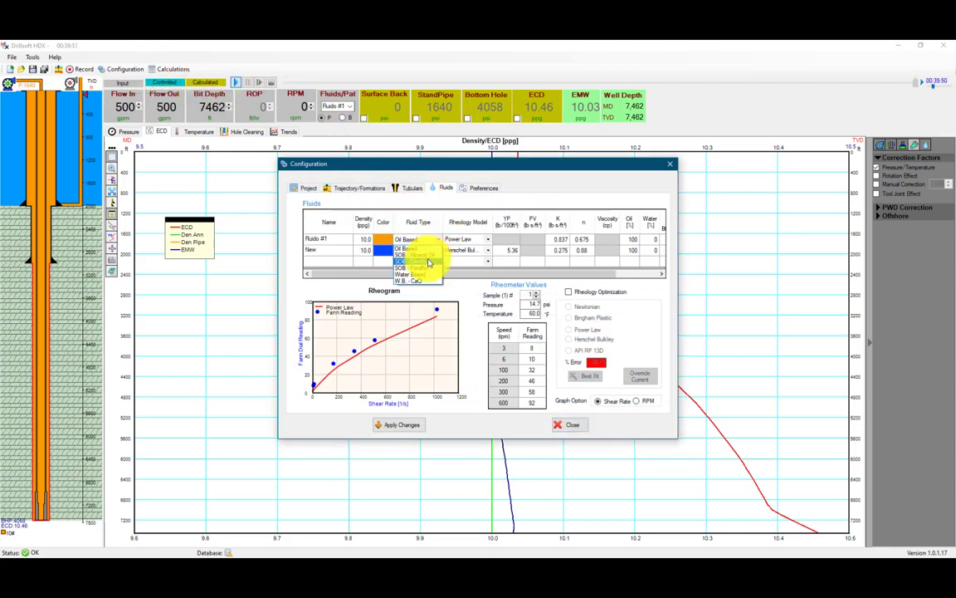
{"action": "left_click", "coordinate": [430, 271]}
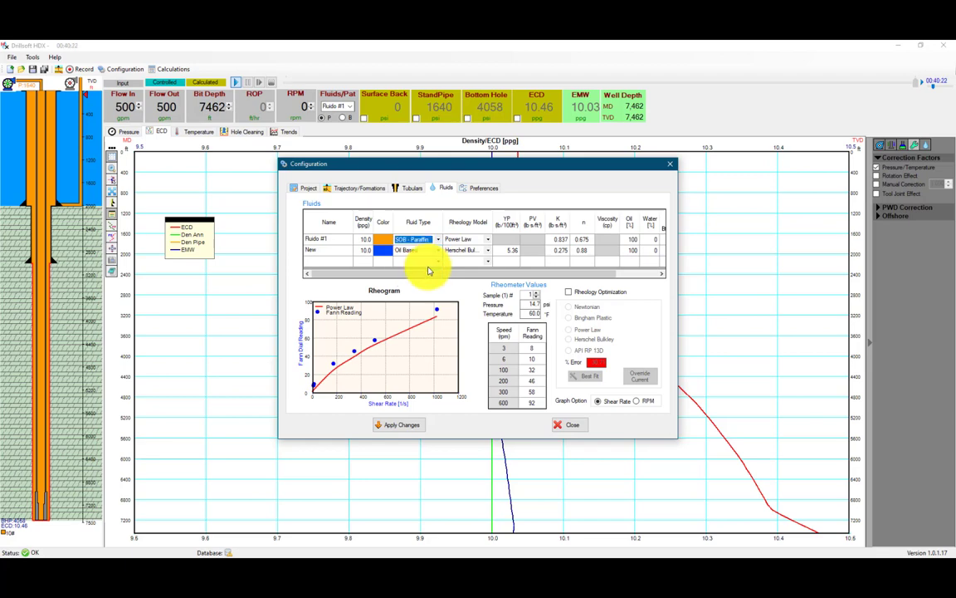
{"action": "left_click", "coordinate": [410, 426]}
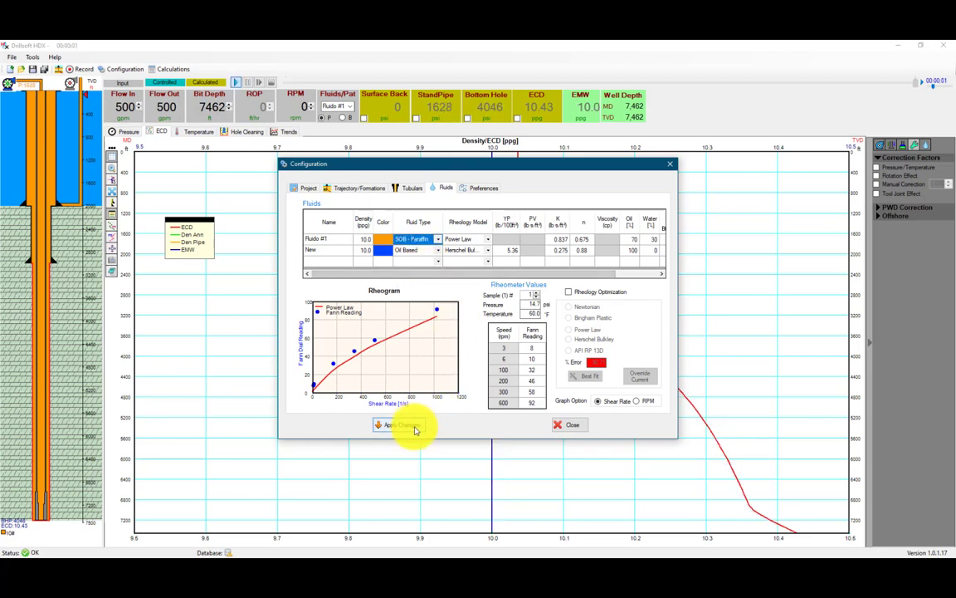
{"action": "left_click", "coordinate": [561, 425]}
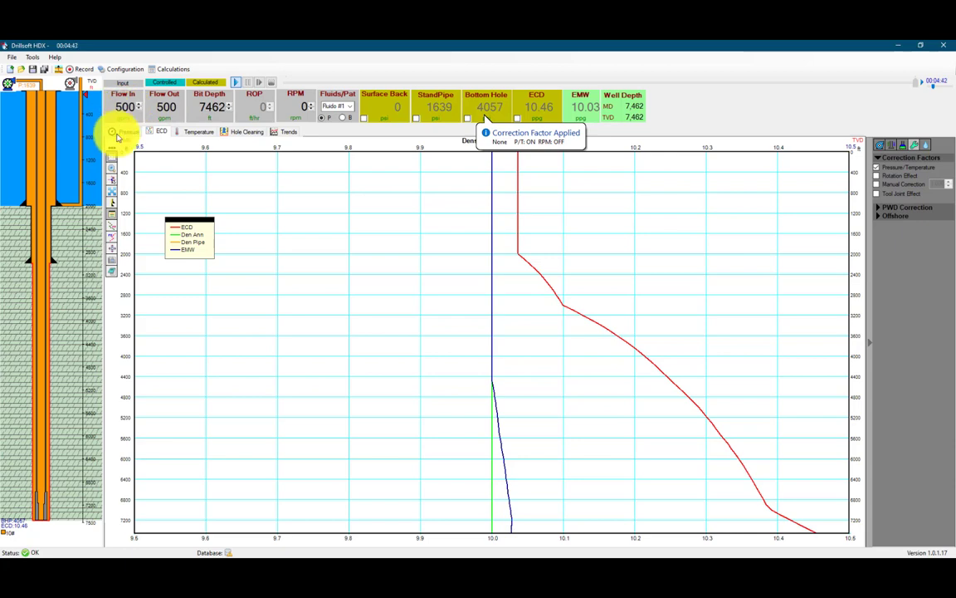
{"action": "left_click", "coordinate": [199, 133]}
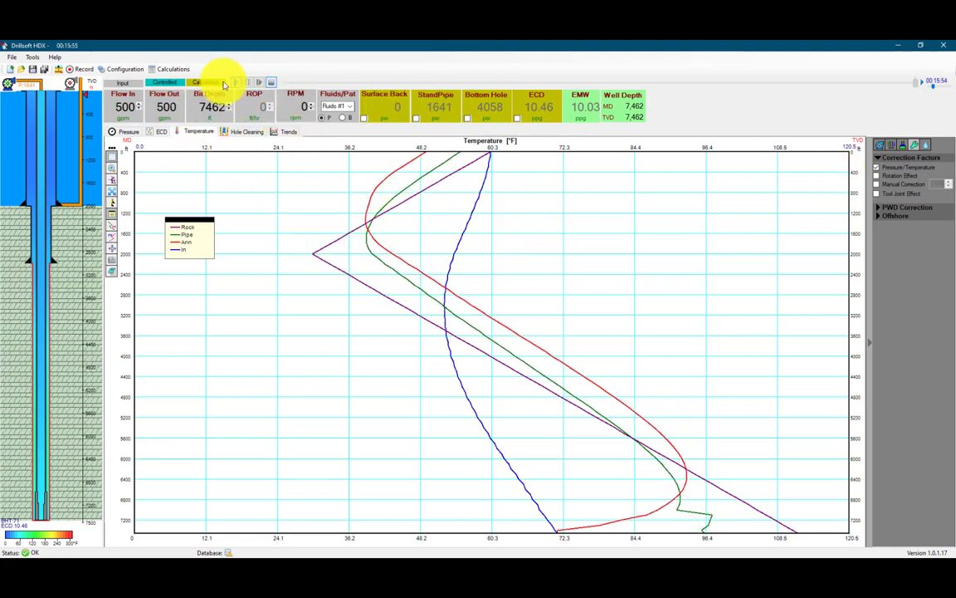
Switch Fluido #1 to Water Based and re-enable Pressure/Temperature correction, giving ECD 10.45 ppg.
{"action": "left_click", "coordinate": [156, 131]}
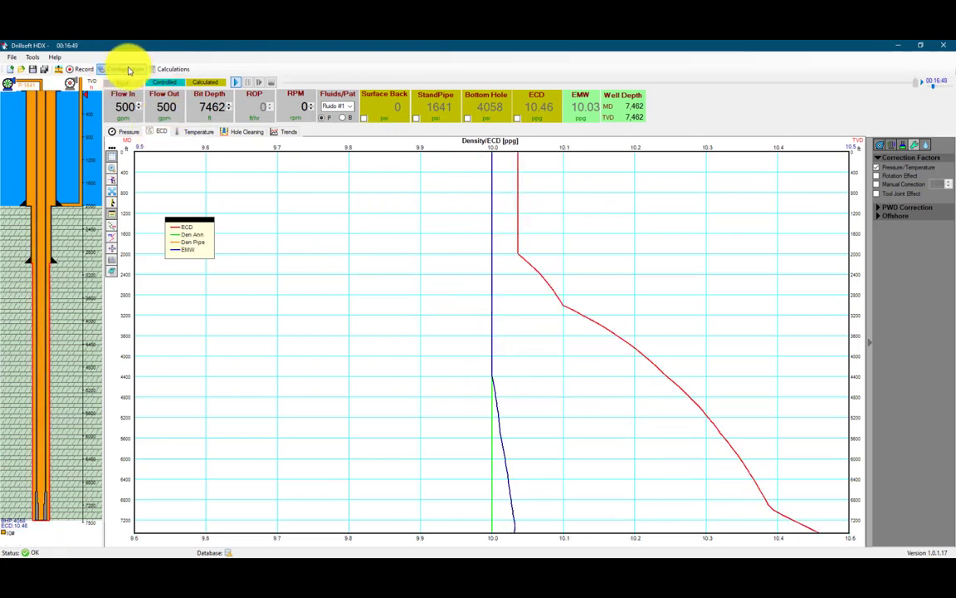
{"action": "left_click", "coordinate": [129, 70]}
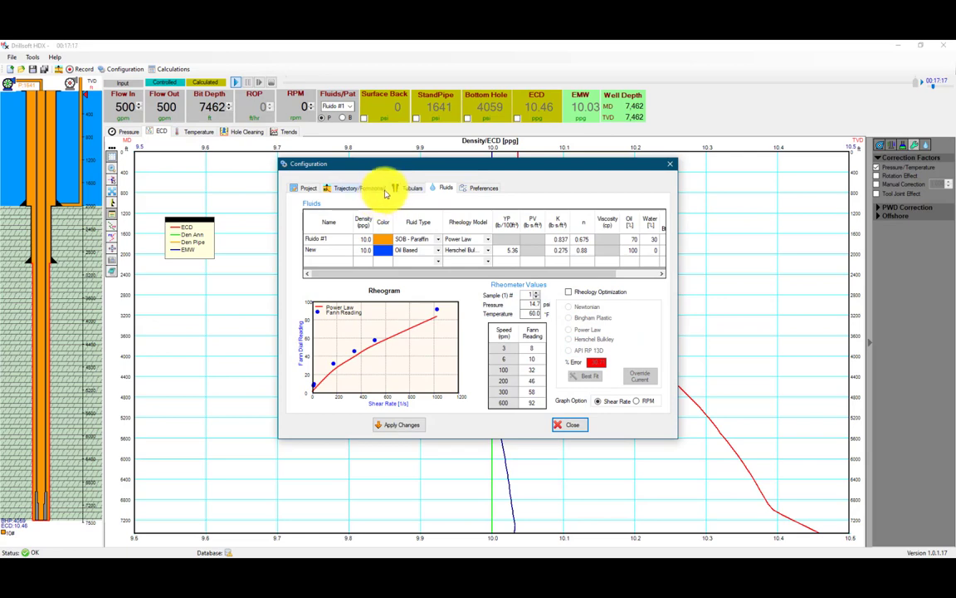
{"action": "left_click", "coordinate": [438, 250]}
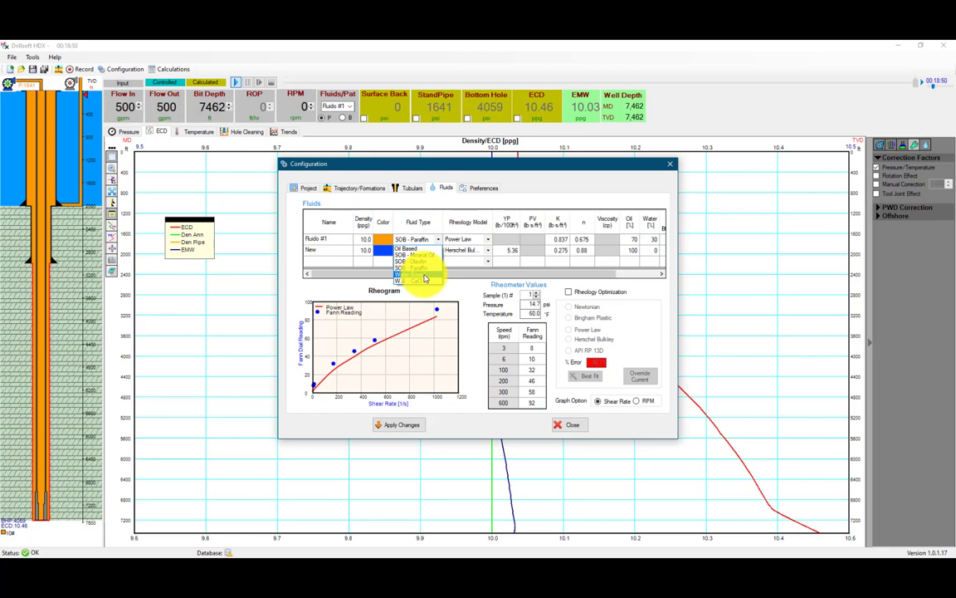
{"action": "left_click", "coordinate": [425, 278]}
{"action": "left_click", "coordinate": [408, 426]}
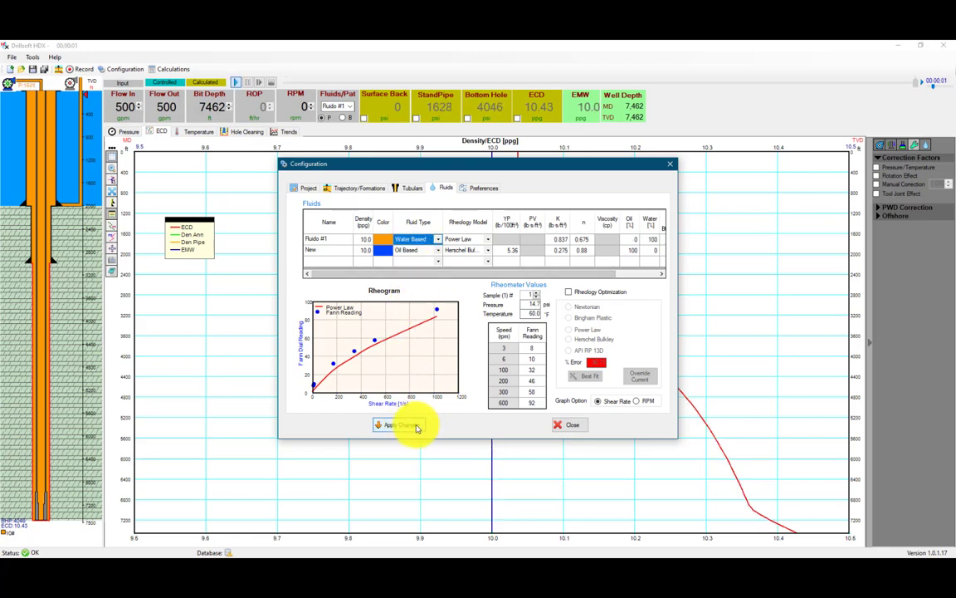
{"action": "left_click", "coordinate": [567, 429]}
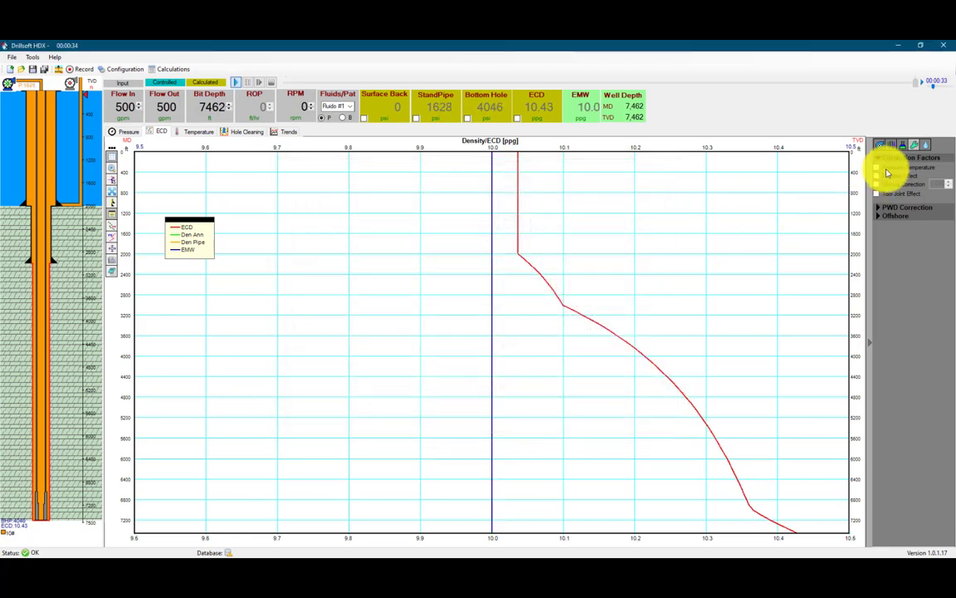
{"action": "left_click", "coordinate": [882, 168]}
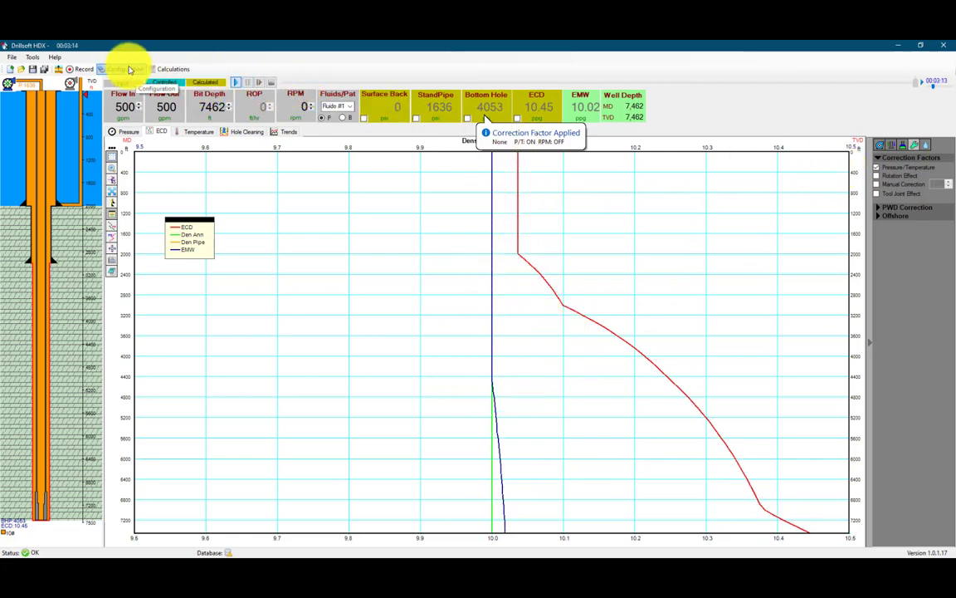
Change Fluido #1 back to Oil Based and switch the pumps off.
{"action": "left_click", "coordinate": [126, 70]}
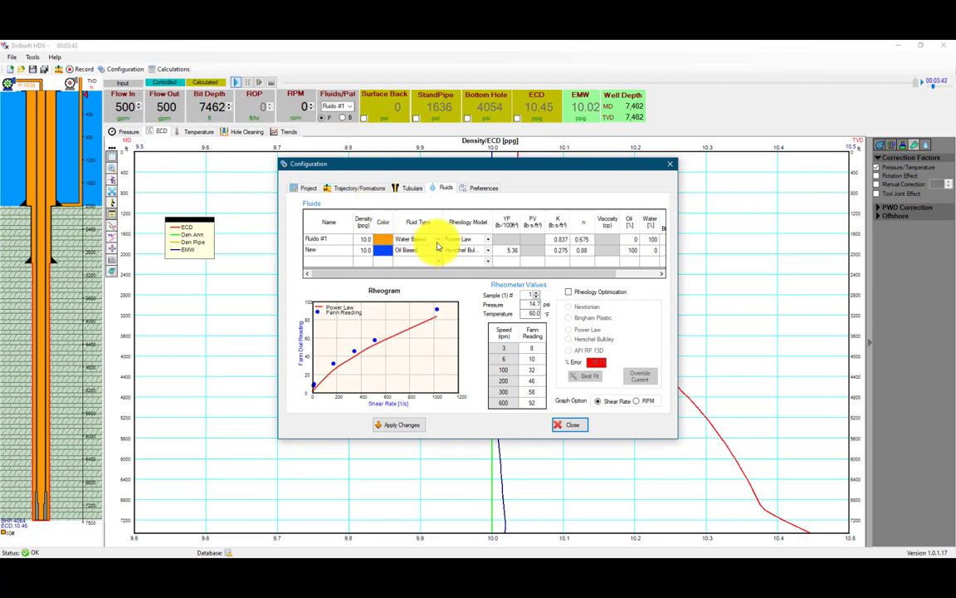
{"action": "left_click", "coordinate": [438, 240]}
{"action": "left_click", "coordinate": [423, 252]}
{"action": "left_click", "coordinate": [417, 425]}
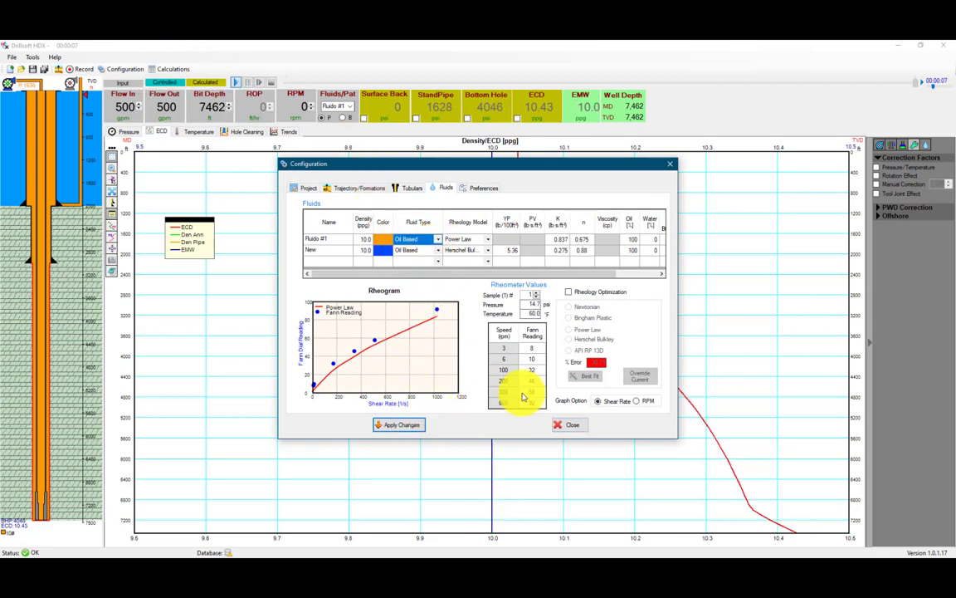
{"action": "left_click", "coordinate": [561, 423]}
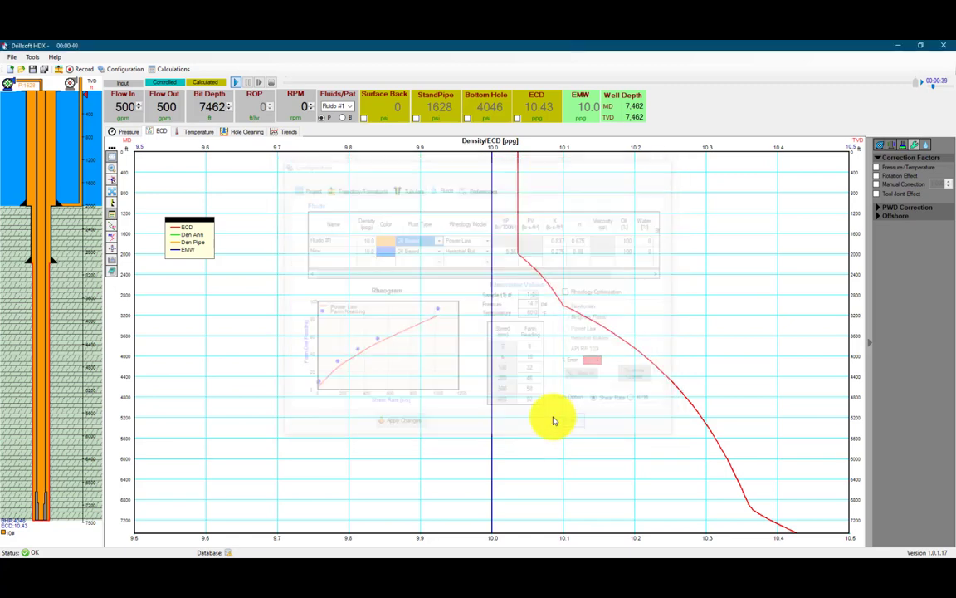
{"action": "left_click", "coordinate": [7, 86]}
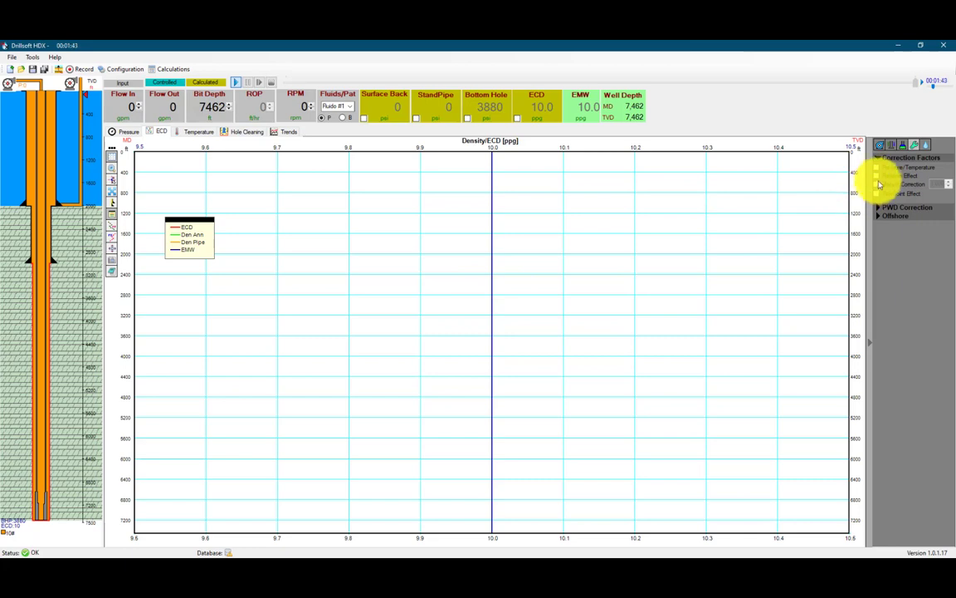
Correct the static well for pressure/temperature (10.02 ppg, 3888 psi), then open Configuration.
{"action": "left_click", "coordinate": [877, 169]}
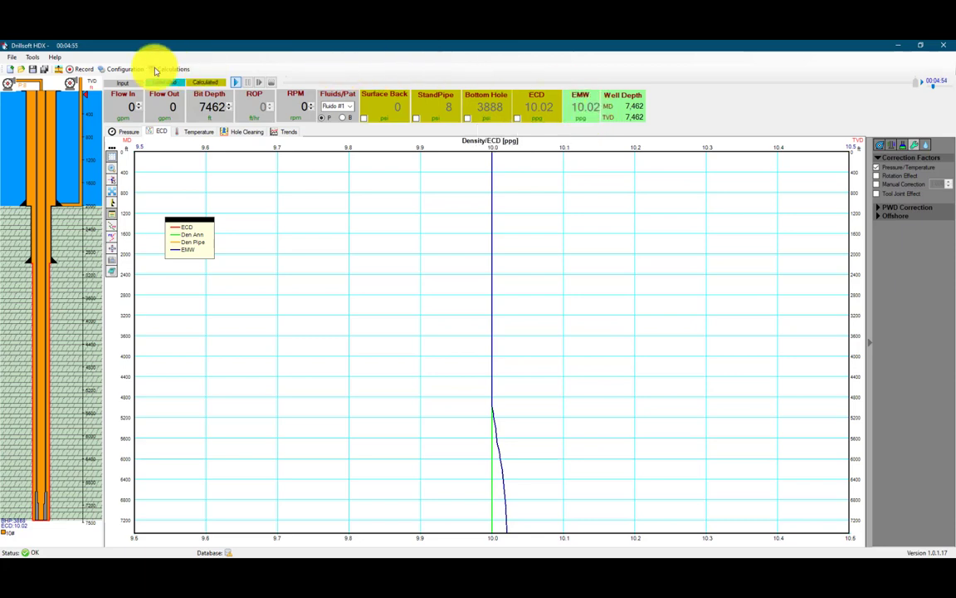
{"action": "left_click", "coordinate": [122, 69]}
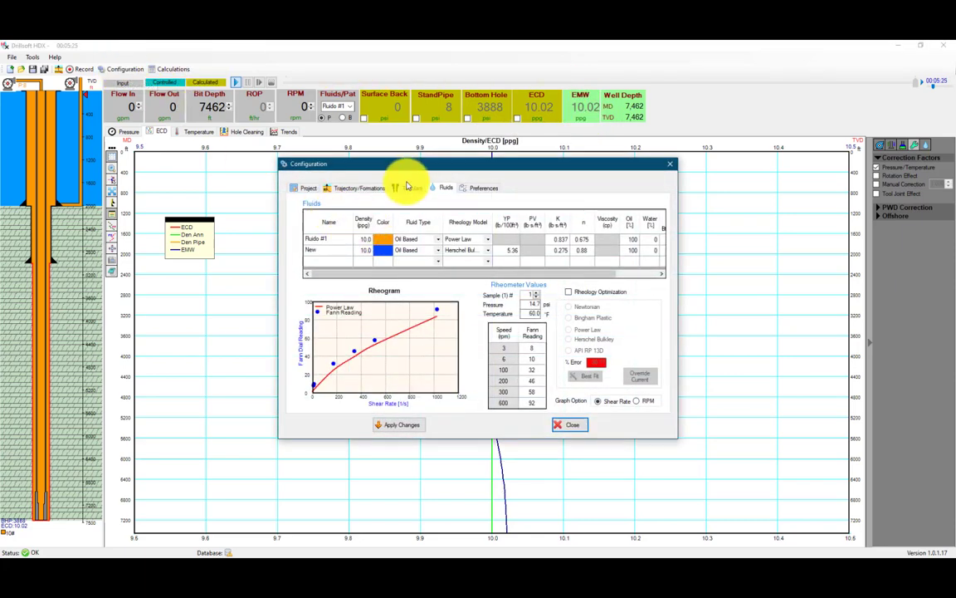
On Tubulars, apply Open Hole Bottom MD 15000 and Bit Position 15000, then close.
{"action": "left_click", "coordinate": [407, 188]}
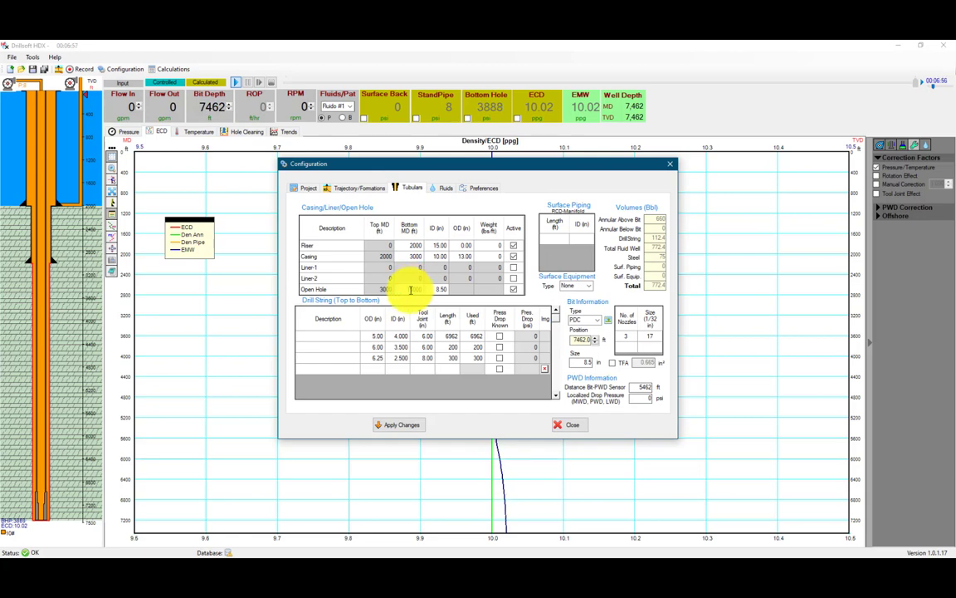
{"action": "left_click", "coordinate": [386, 423]}
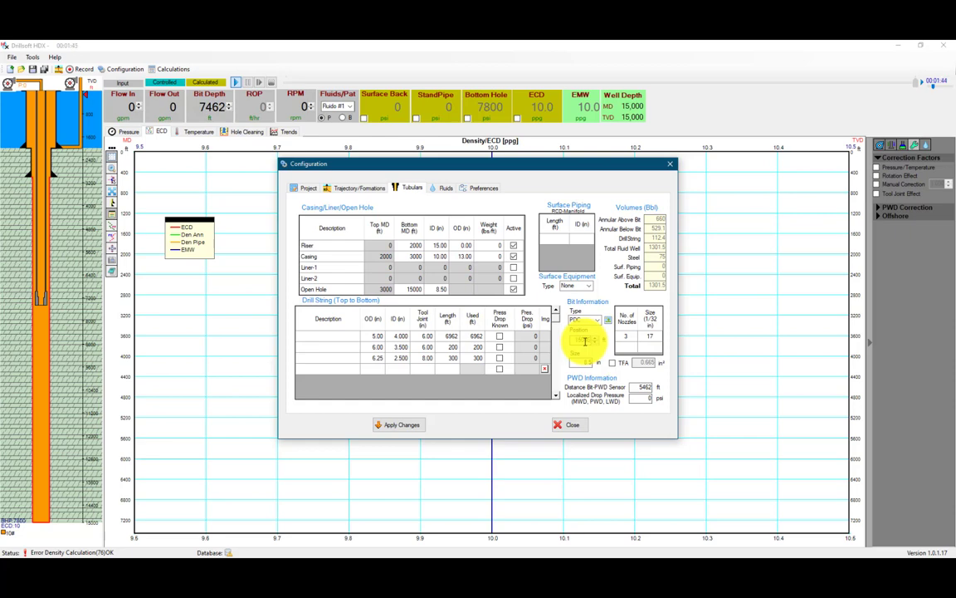
{"action": "left_click", "coordinate": [417, 426]}
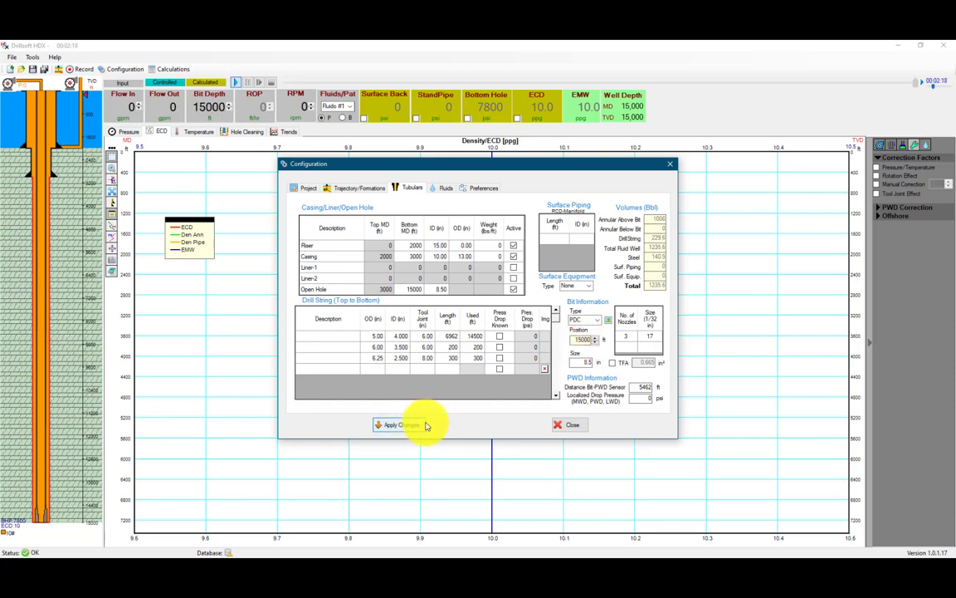
{"action": "left_click", "coordinate": [583, 430]}
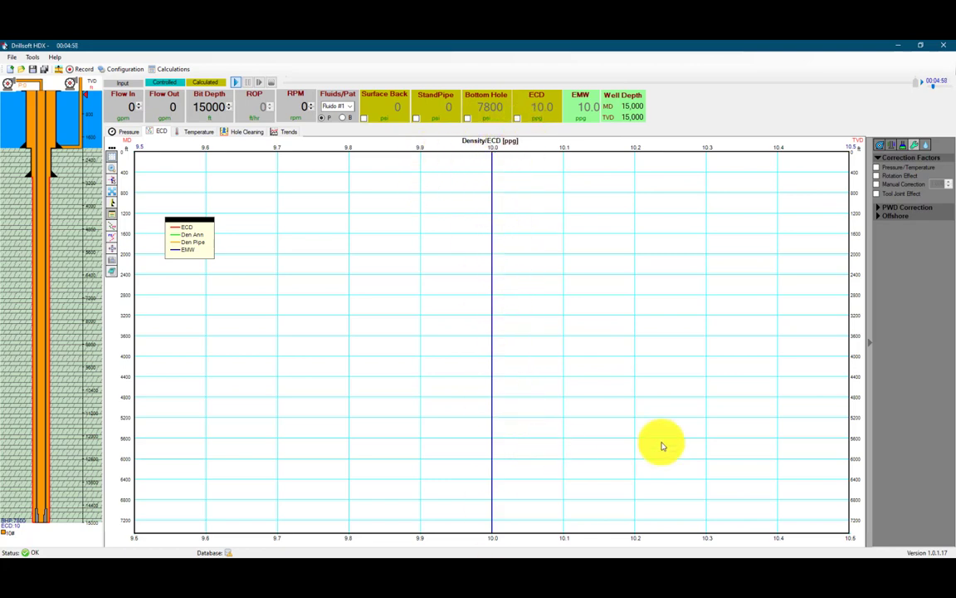
{"action": "left_click", "coordinate": [915, 168]}
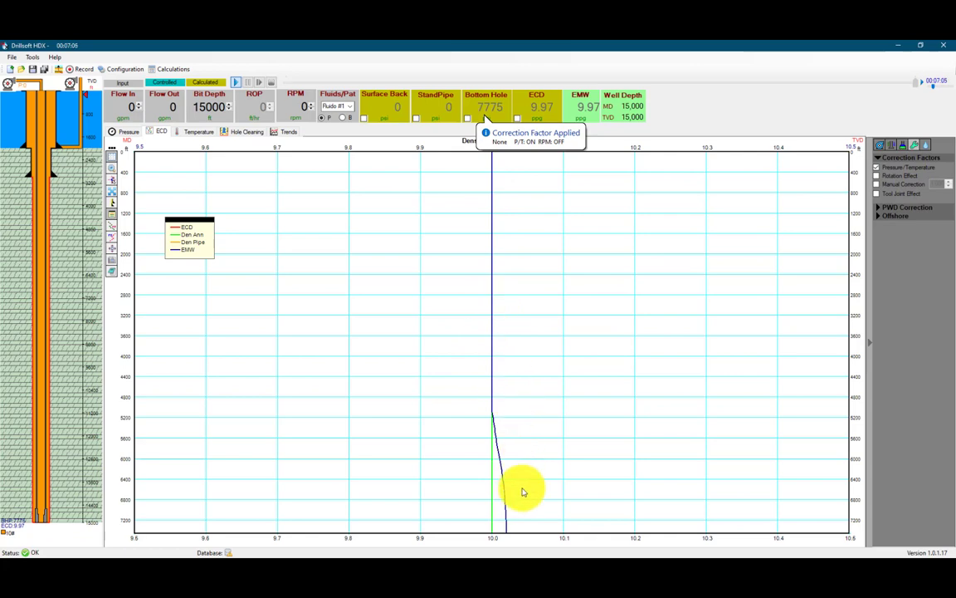
{"action": "left_click", "coordinate": [11, 87]}
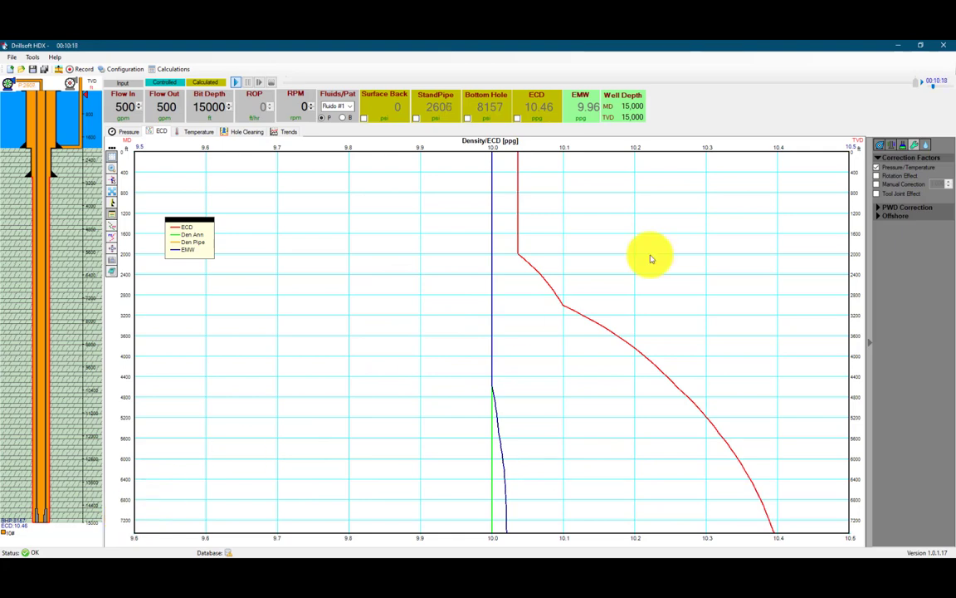
{"action": "left_click", "coordinate": [876, 167]}
{"action": "left_click", "coordinate": [12, 83]}
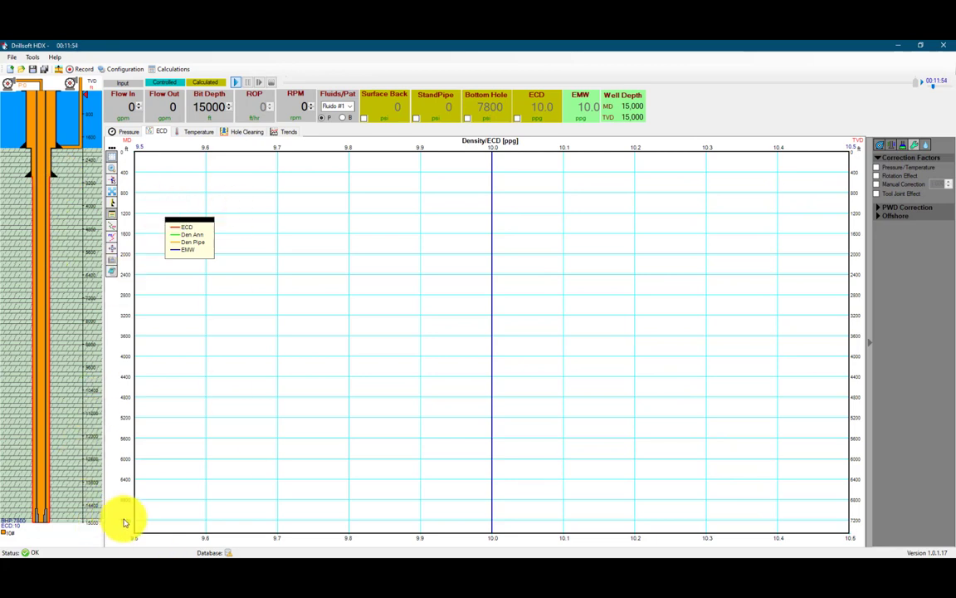
Autoscale the ECD chart so its depth axis covers 0 to 15,000 ft.
{"action": "left_click", "coordinate": [112, 191]}
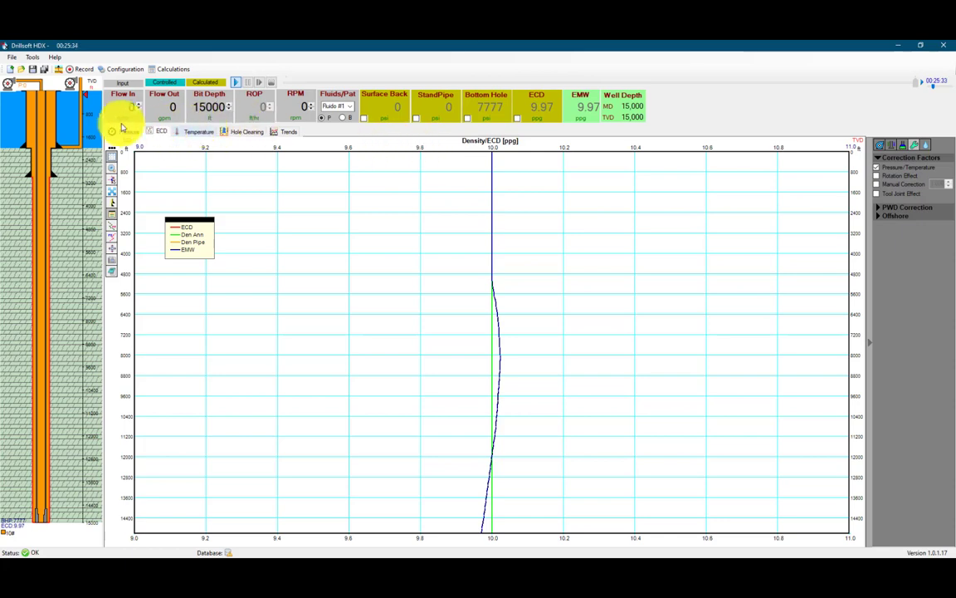
Restart the pumps at 500 gpm and turn off pressure/temperature correction for the 15,000 ft well.
{"action": "left_click", "coordinate": [8, 86]}
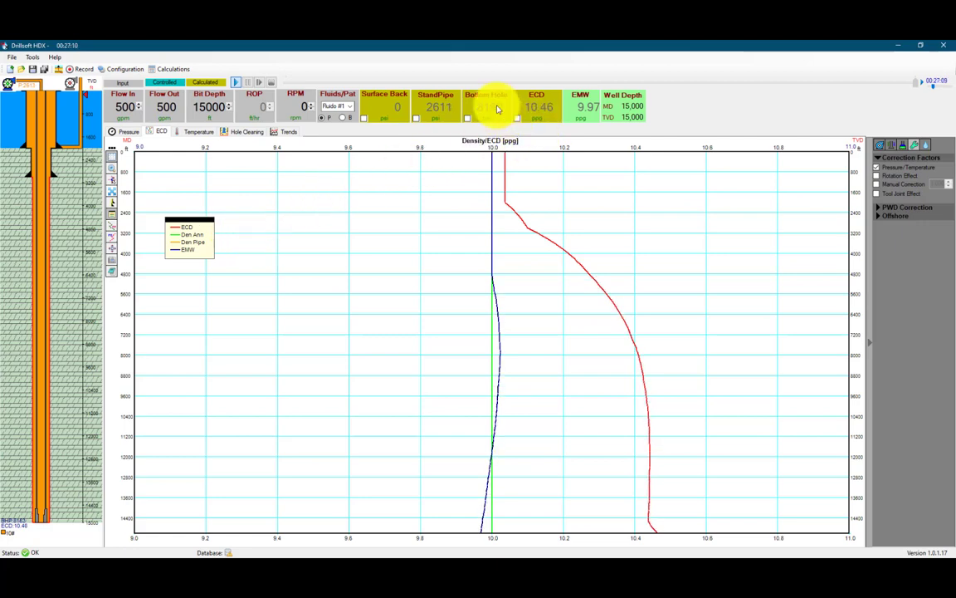
{"action": "left_click", "coordinate": [878, 167]}
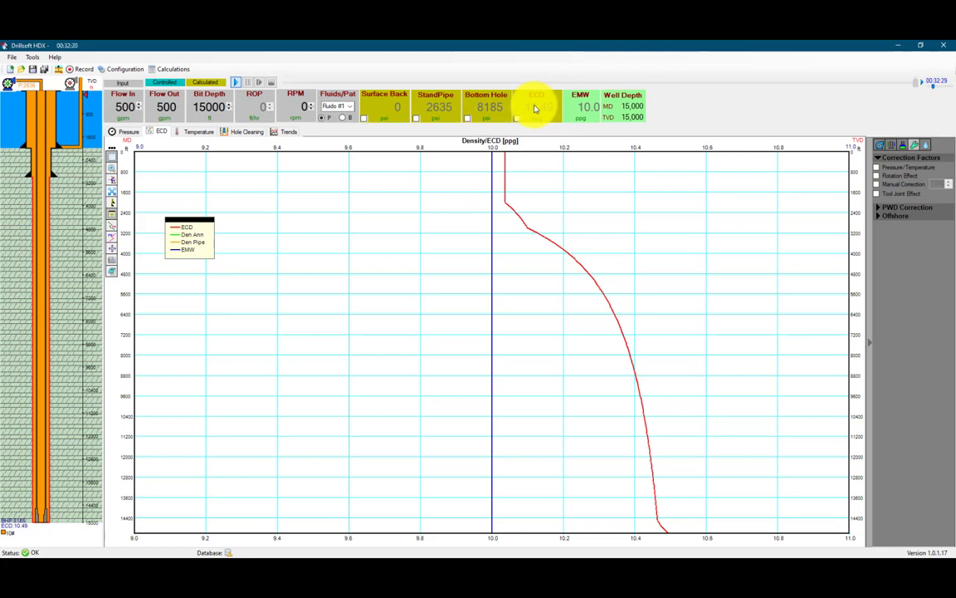
Re-enable the ECD readout so it shows 10.49 ppg at bottom for the 15,000 ft well.
{"action": "left_click", "coordinate": [538, 111]}
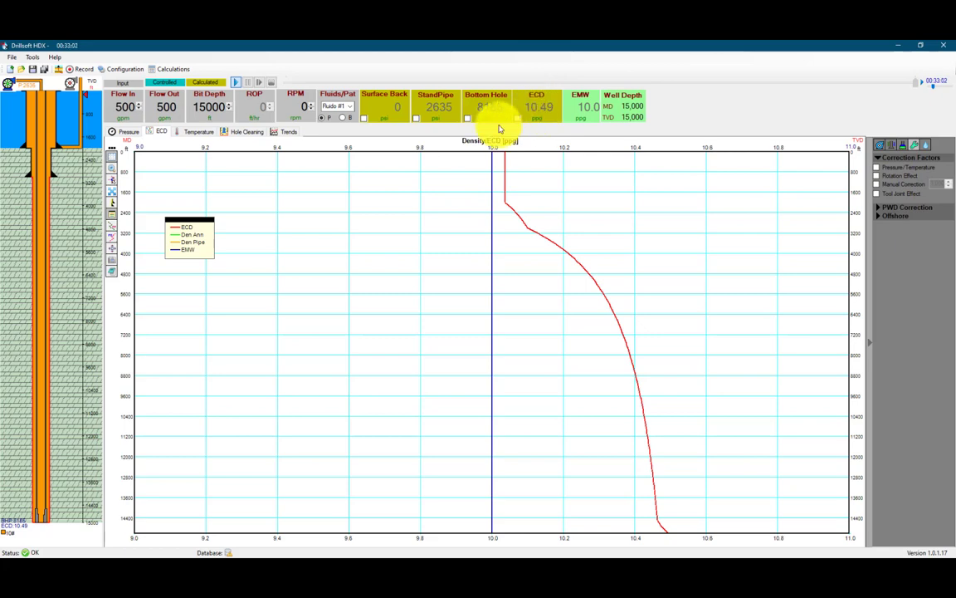